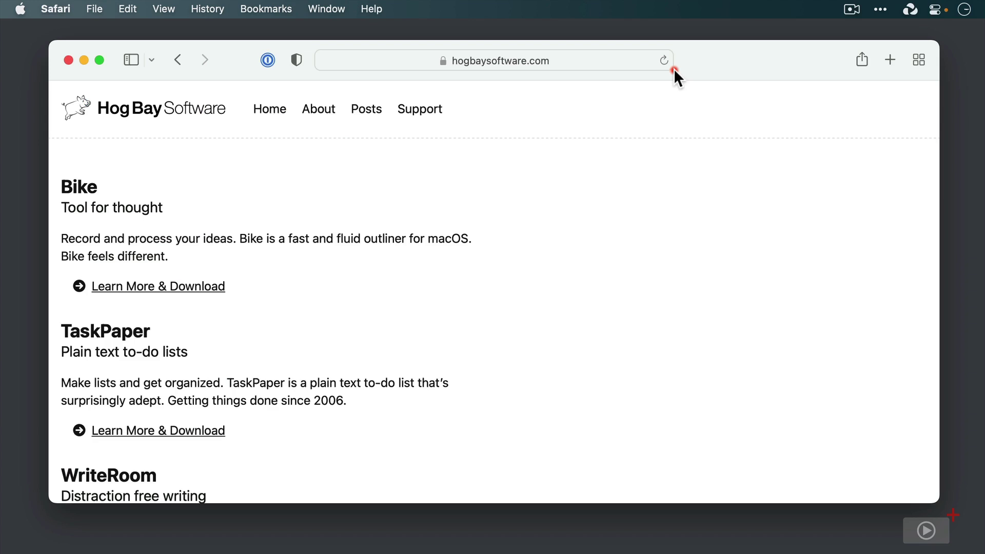
- Open the Bike product page on Hog Bay Software in Safari
{"action": "left_click", "coordinate": [141, 287]}
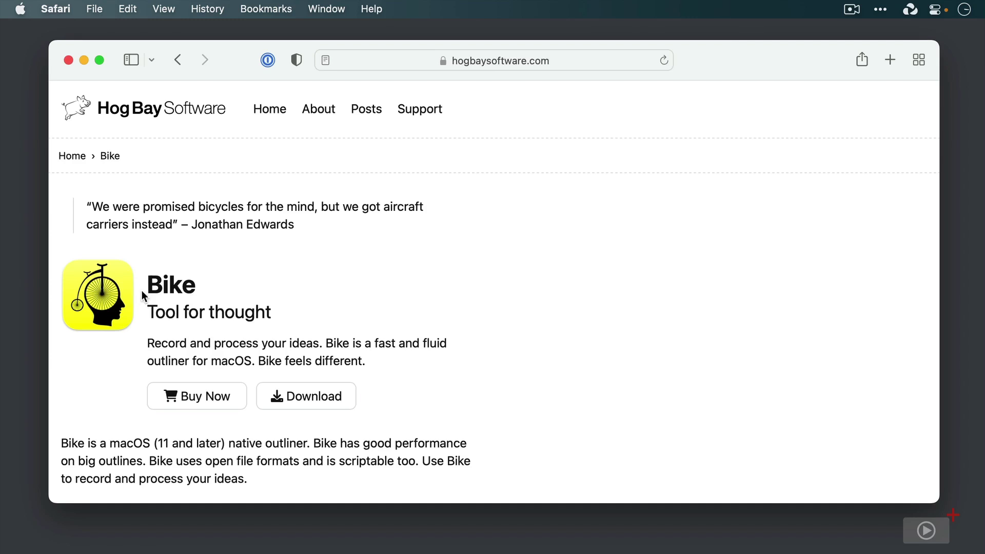
{"action": "left_click", "coordinate": [211, 401]}
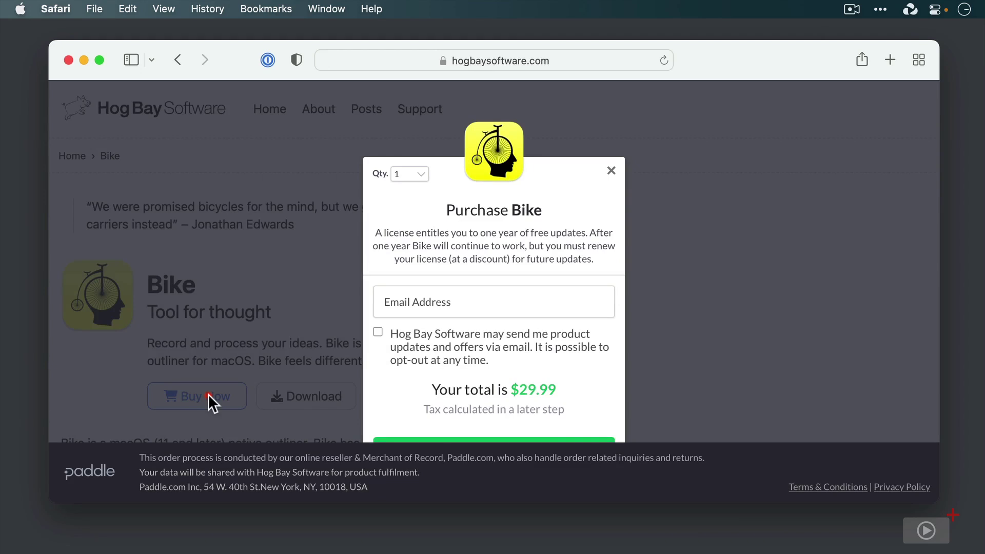
{"action": "scroll", "coordinate": [209, 394], "scroll_direction": "down", "scroll_amount": 3}
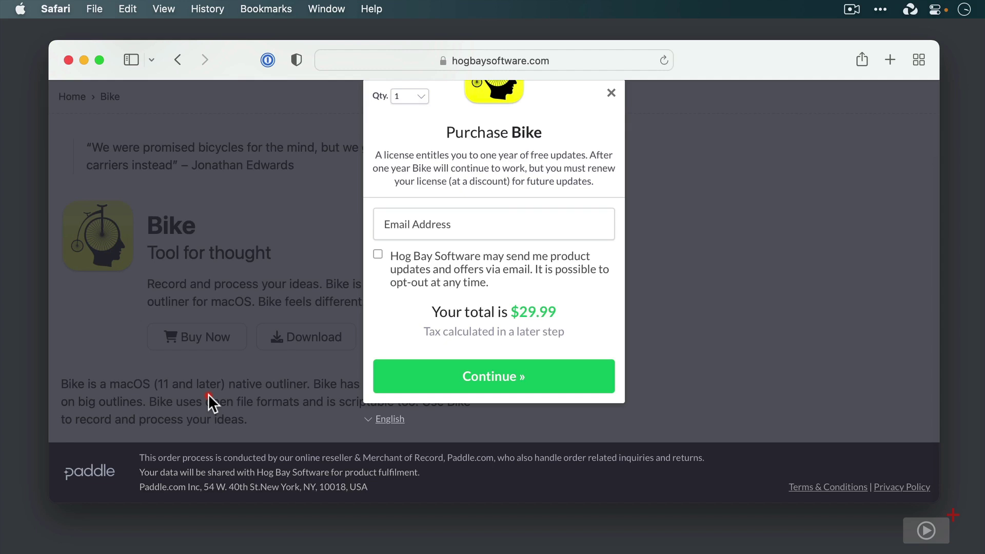
{"action": "left_click", "coordinate": [607, 94]}
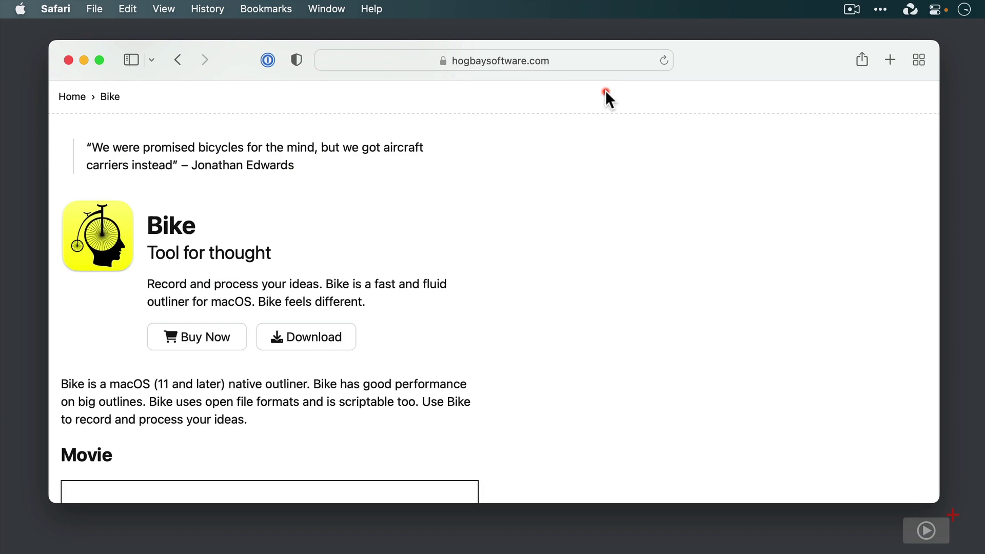
- Dismiss Safari and launch Bike from Spotlight
{"action": "key", "text": "super+q"}
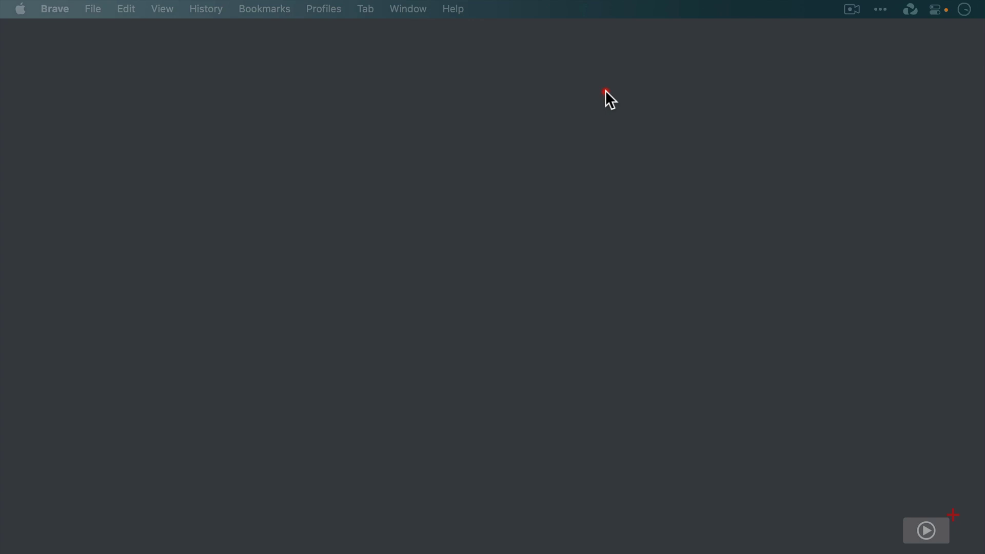
{"action": "key", "text": "super+space"}
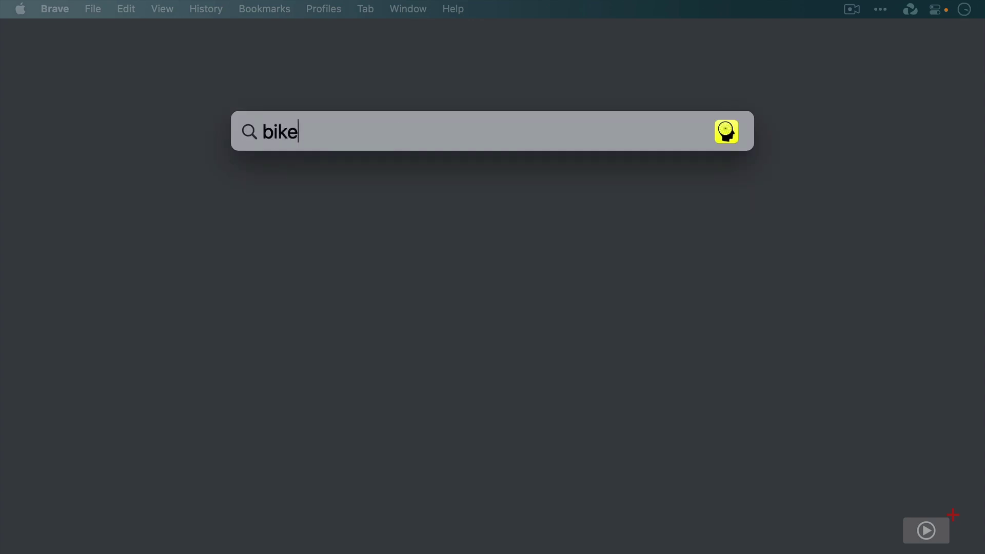
{"action": "key", "text": "Return"}
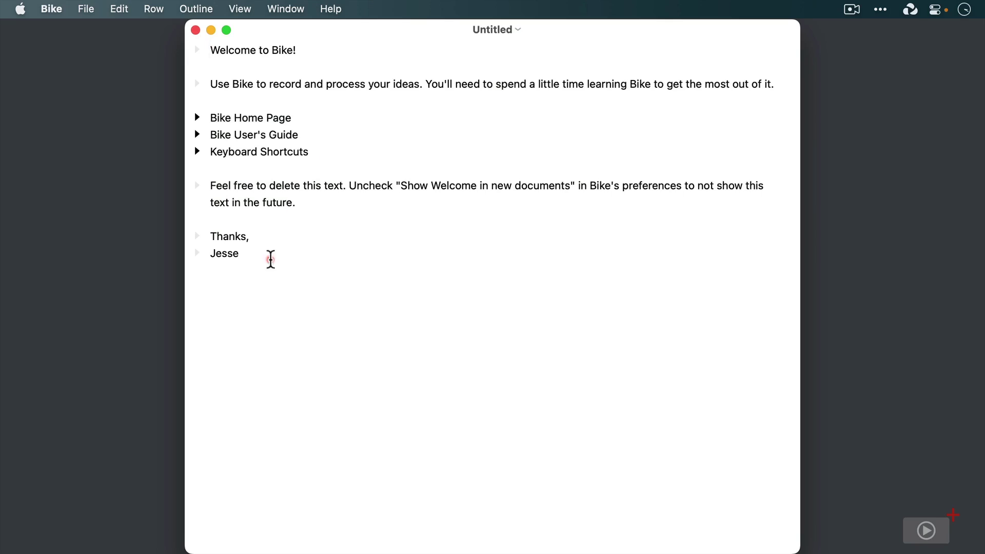
- Shorten the Bike window, shift it left and widen it so lines fit
{"action": "left_click_drag", "start_coordinate": [189, 545], "coordinate": [190, 478]}
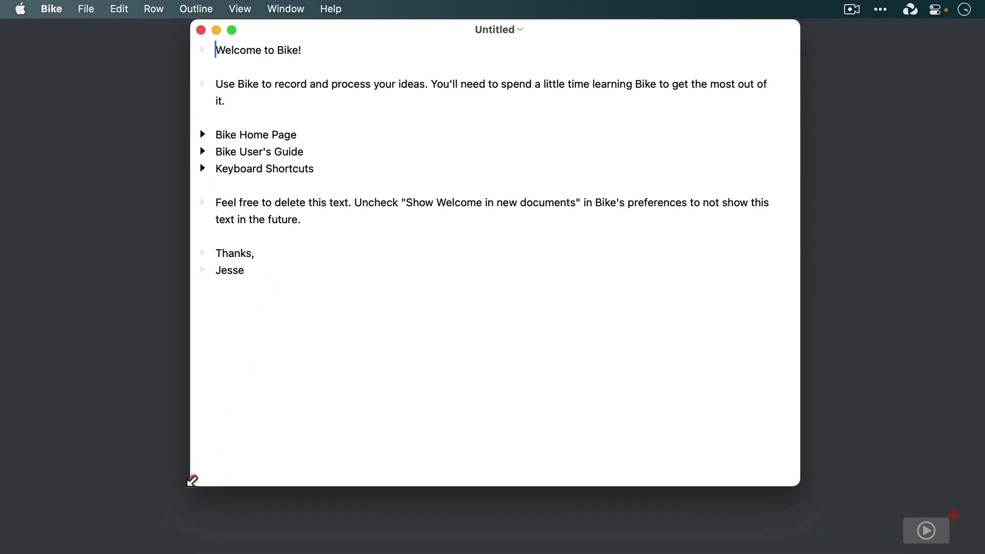
{"action": "left_click_drag", "start_coordinate": [365, 27], "coordinate": [242, 67]}
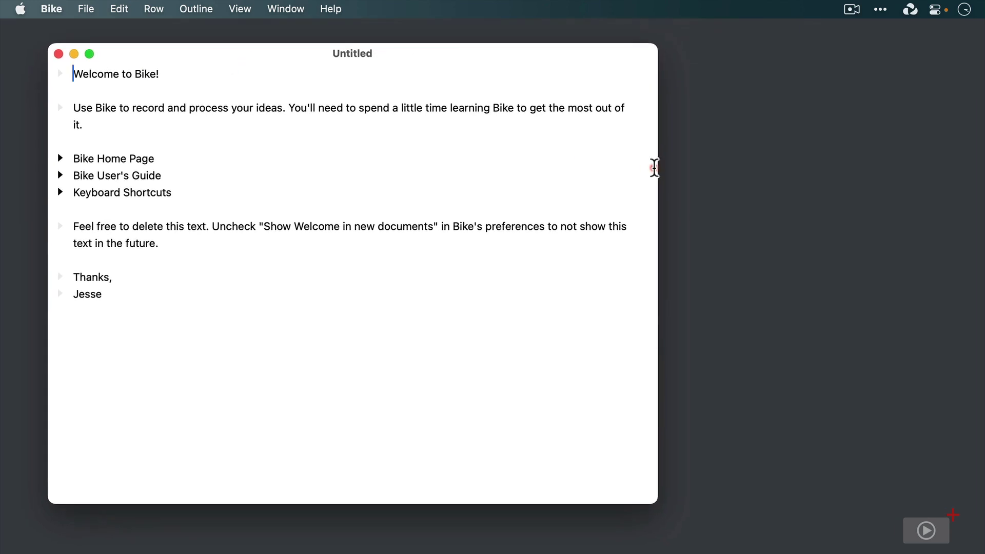
{"action": "left_click_drag", "start_coordinate": [657, 169], "coordinate": [941, 173]}
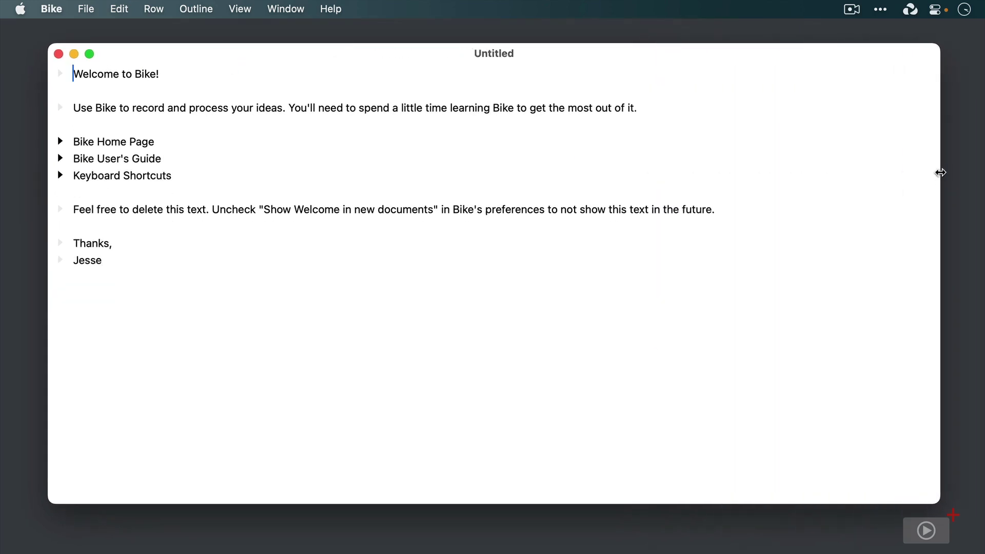